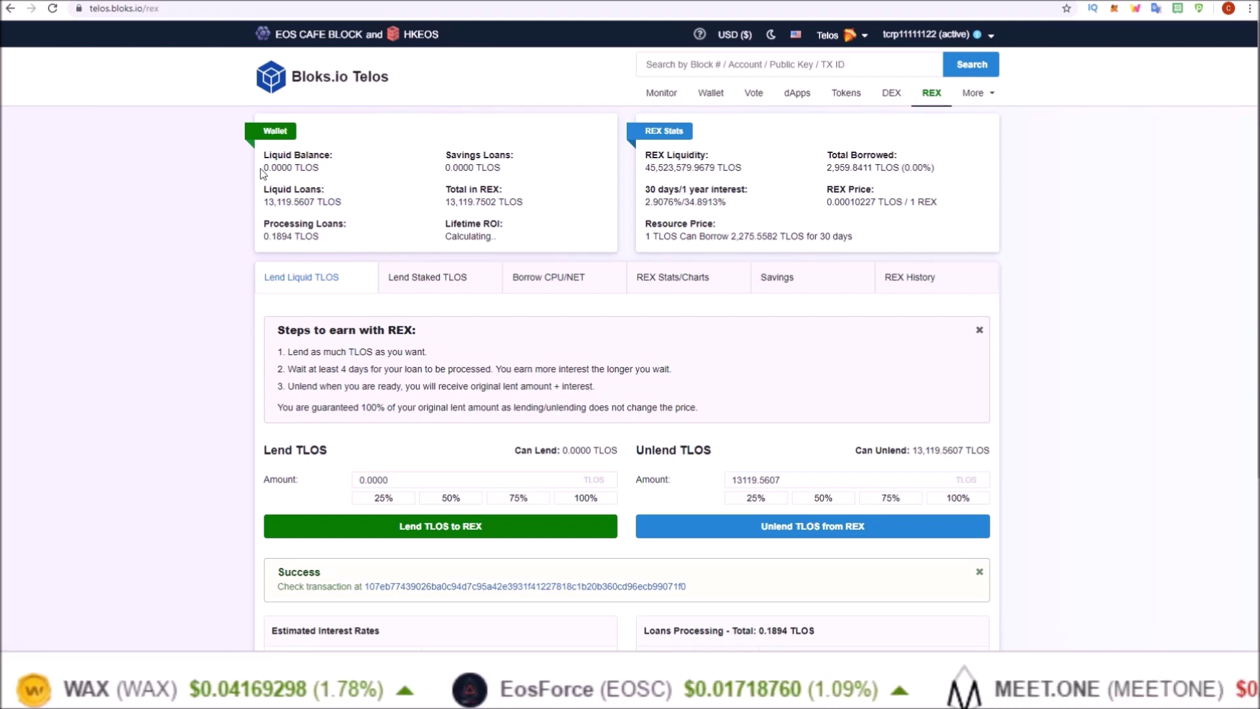
{"action": "left_click_drag", "start_coordinate": [263, 167], "coordinate": [320, 168]}
{"action": "left_click", "coordinate": [362, 167]}
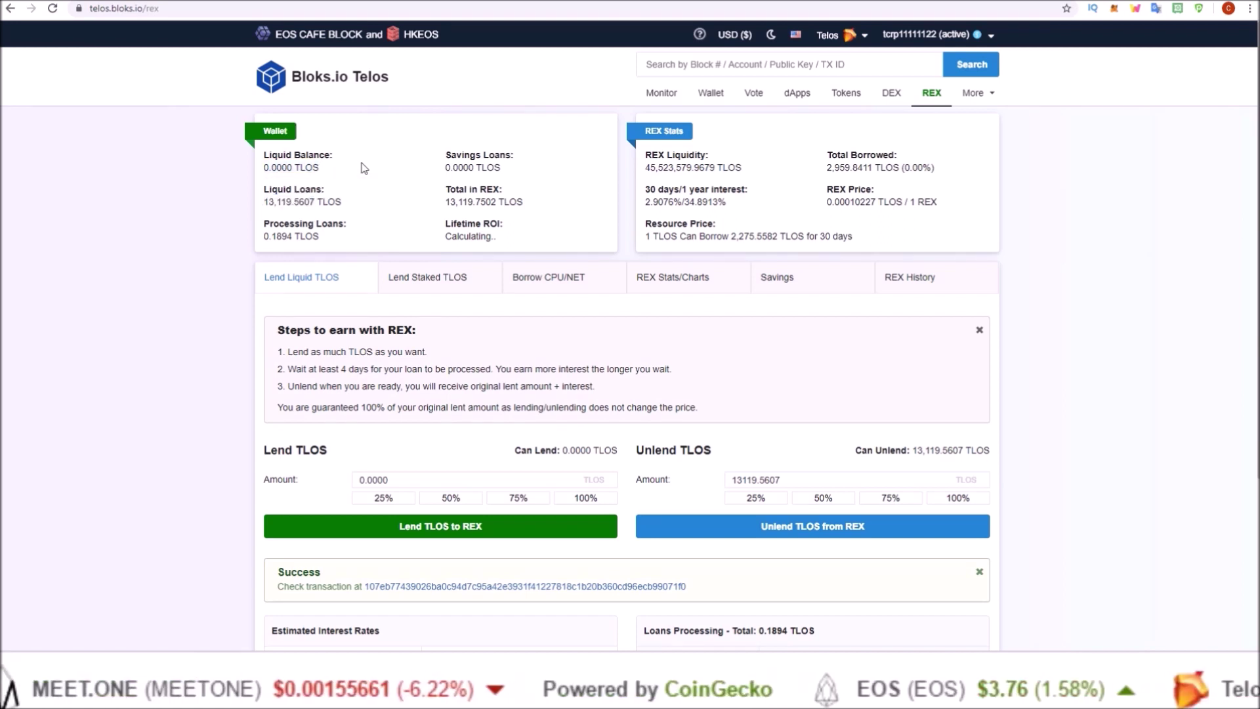
{"action": "double_click", "coordinate": [768, 480]}
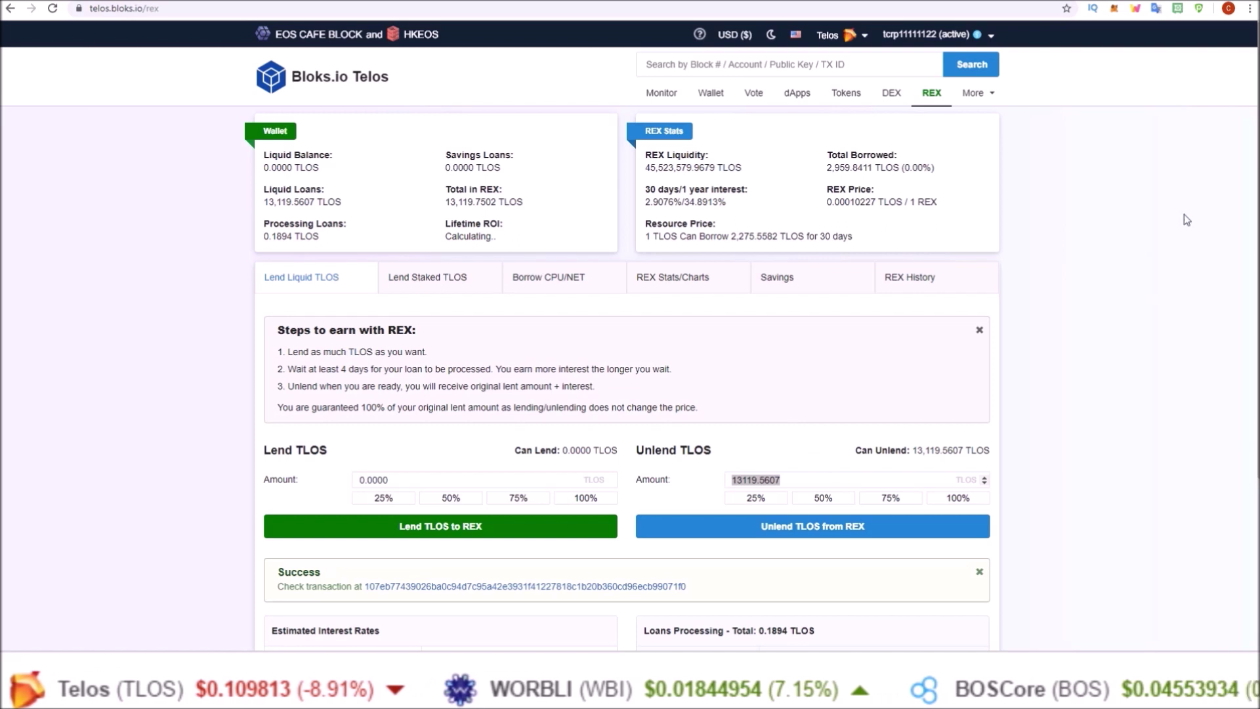
{"action": "scroll", "coordinate": [787, 446], "scroll_direction": "down", "scroll_amount": 2}
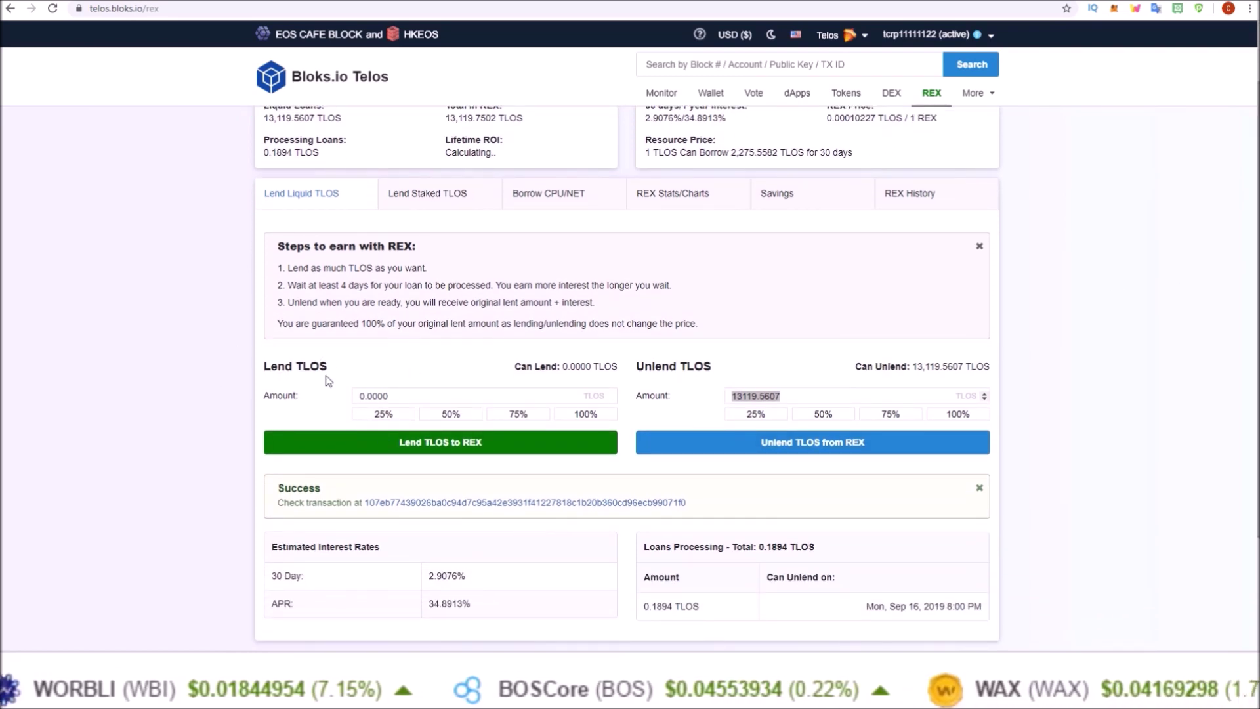
{"action": "double_click", "coordinate": [763, 396]}
- Unlend 10 TLOS from REX and approve it in Scatter, leaving 10.0000 TLOS liquid
{"action": "type", "text": "10"}
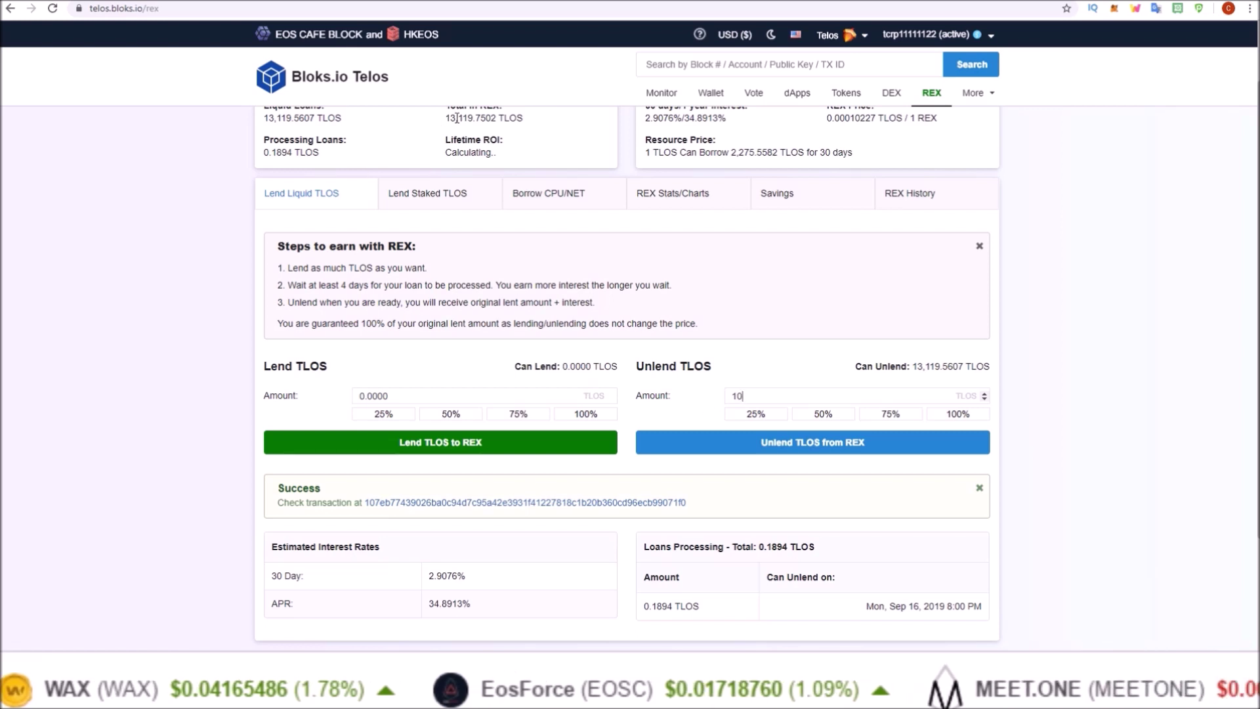
{"action": "scroll", "coordinate": [879, 391], "scroll_direction": "down", "scroll_amount": 1}
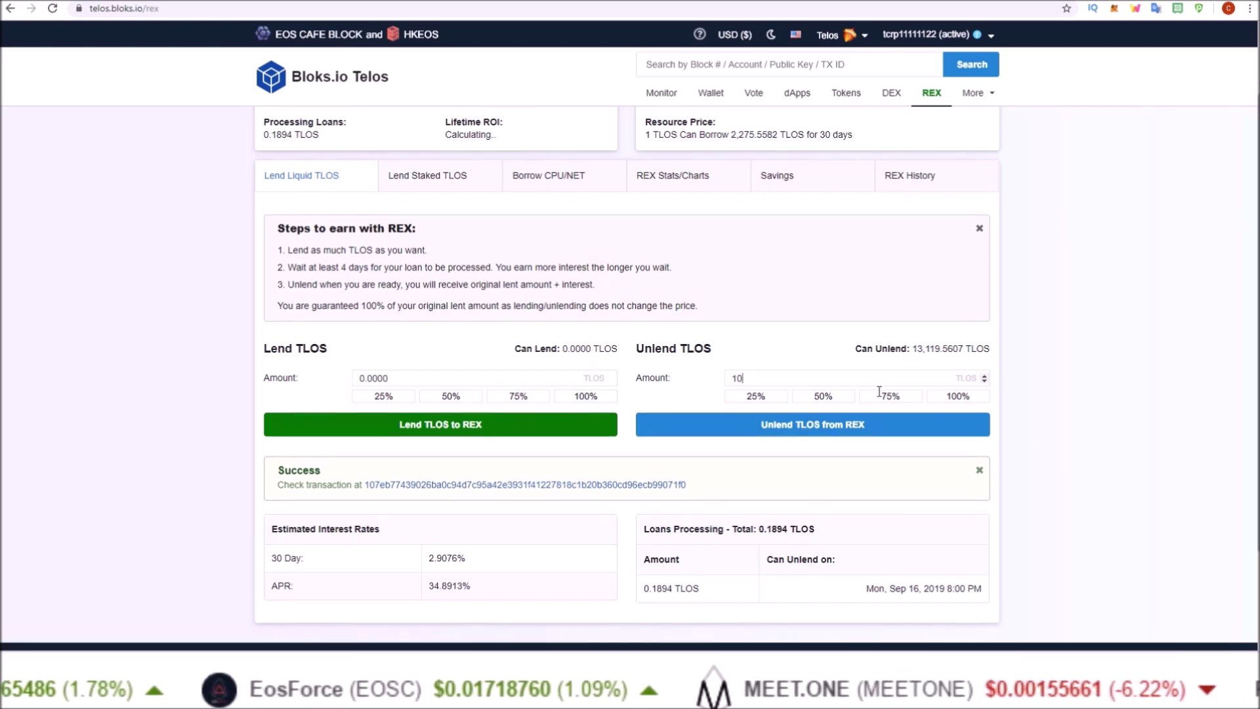
{"action": "left_click", "coordinate": [796, 430]}
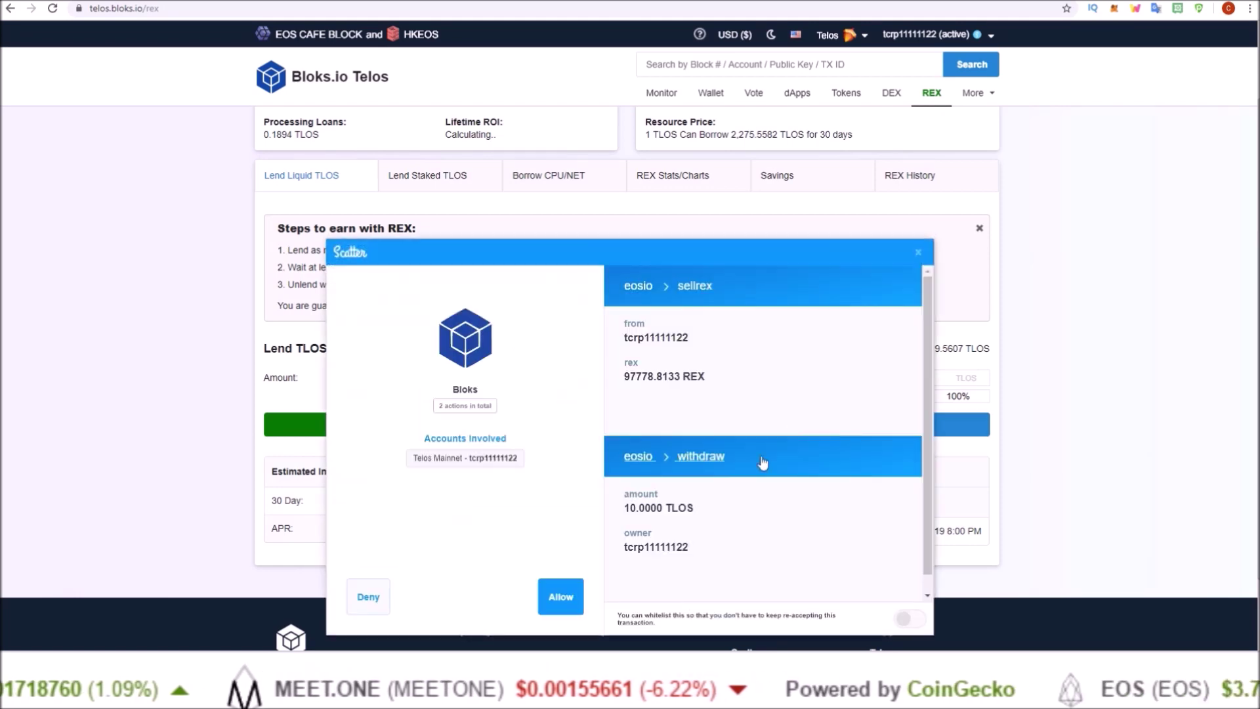
{"action": "left_click", "coordinate": [561, 597]}
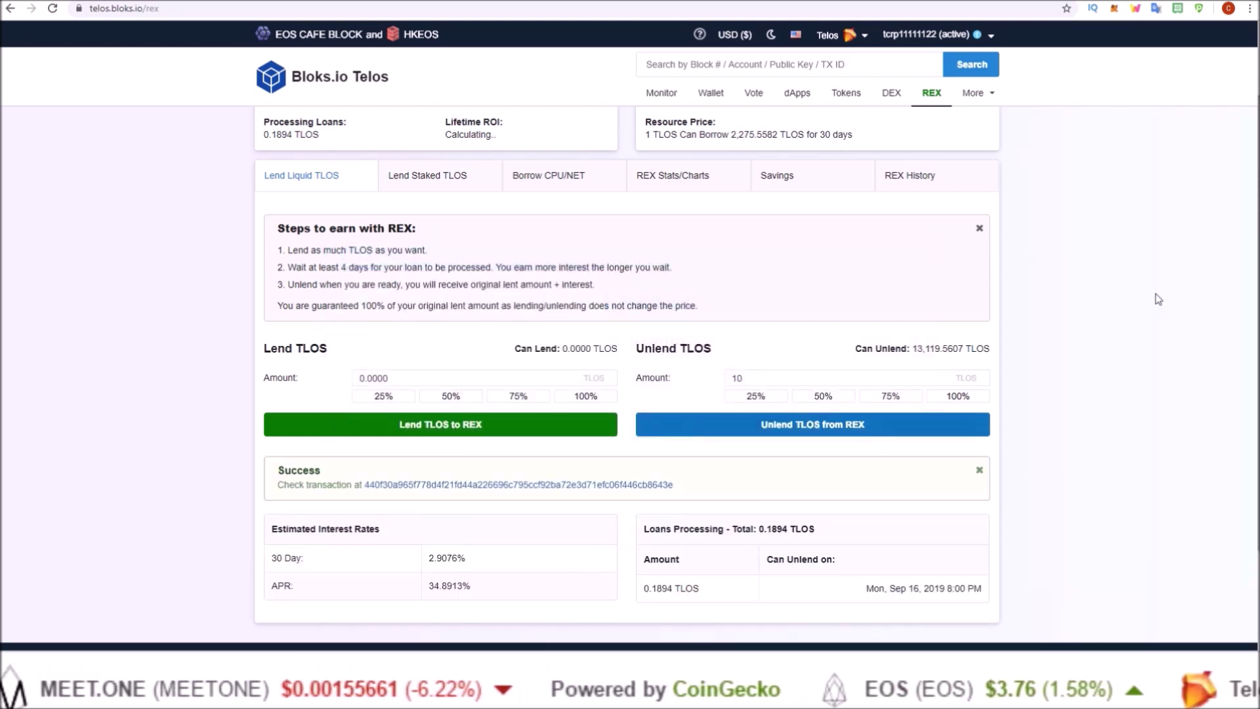
{"action": "scroll", "coordinate": [1256, 244], "scroll_direction": "up", "scroll_amount": 1}
{"action": "scroll", "coordinate": [1255, 245], "scroll_direction": "up", "scroll_amount": 1}
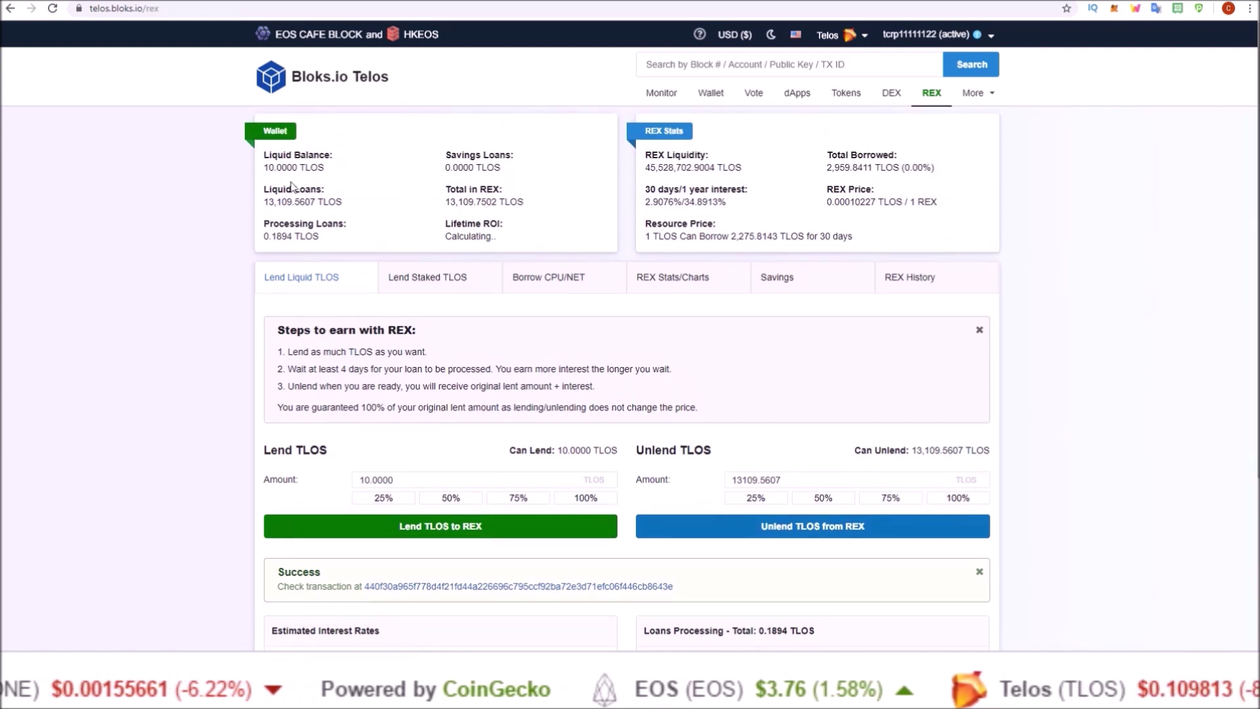
{"action": "left_click_drag", "start_coordinate": [262, 167], "coordinate": [328, 170]}
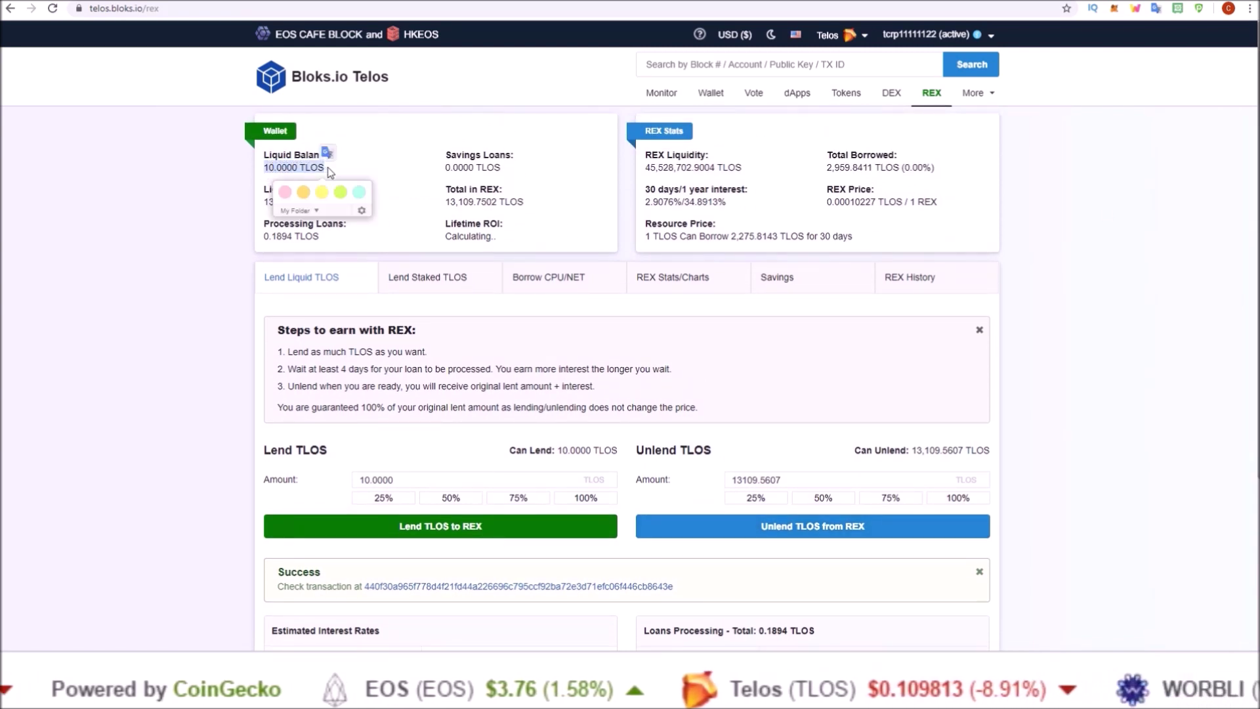
{"action": "left_click", "coordinate": [363, 168]}
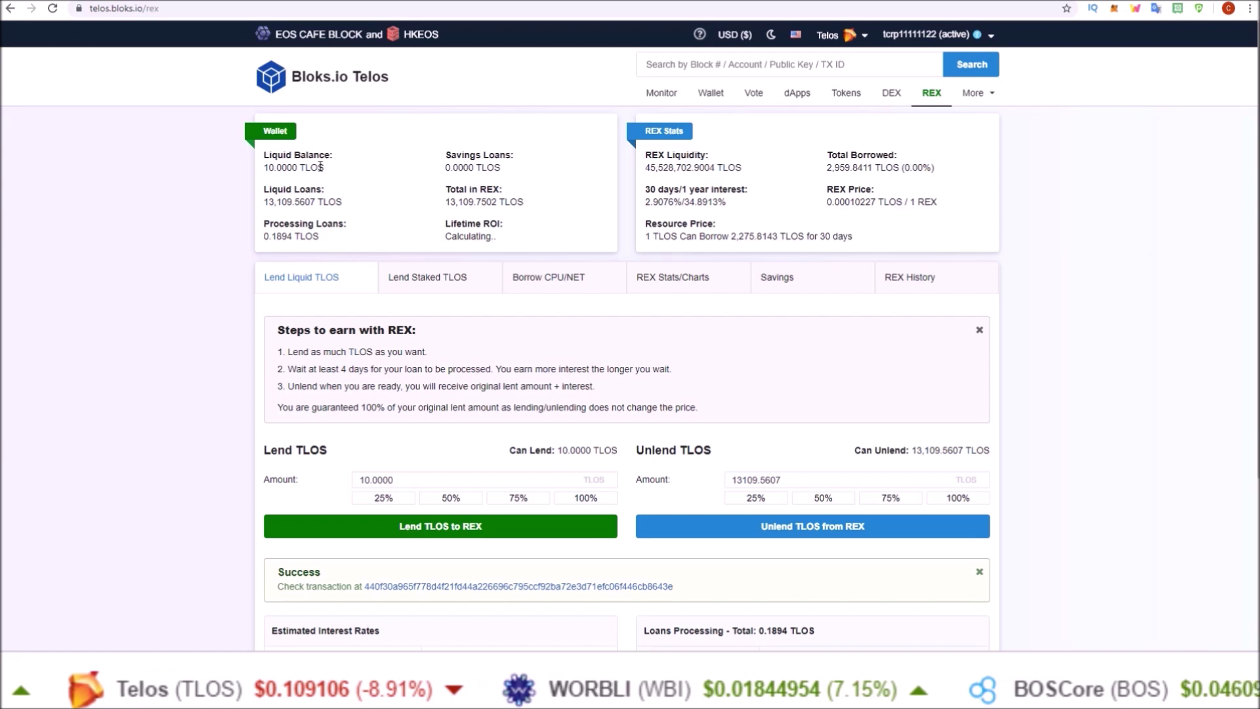
- Move 50% of lent TLOS (6,554.8751 TLOS) into savings and approve the transaction in Scatter
{"action": "left_click", "coordinate": [773, 279]}
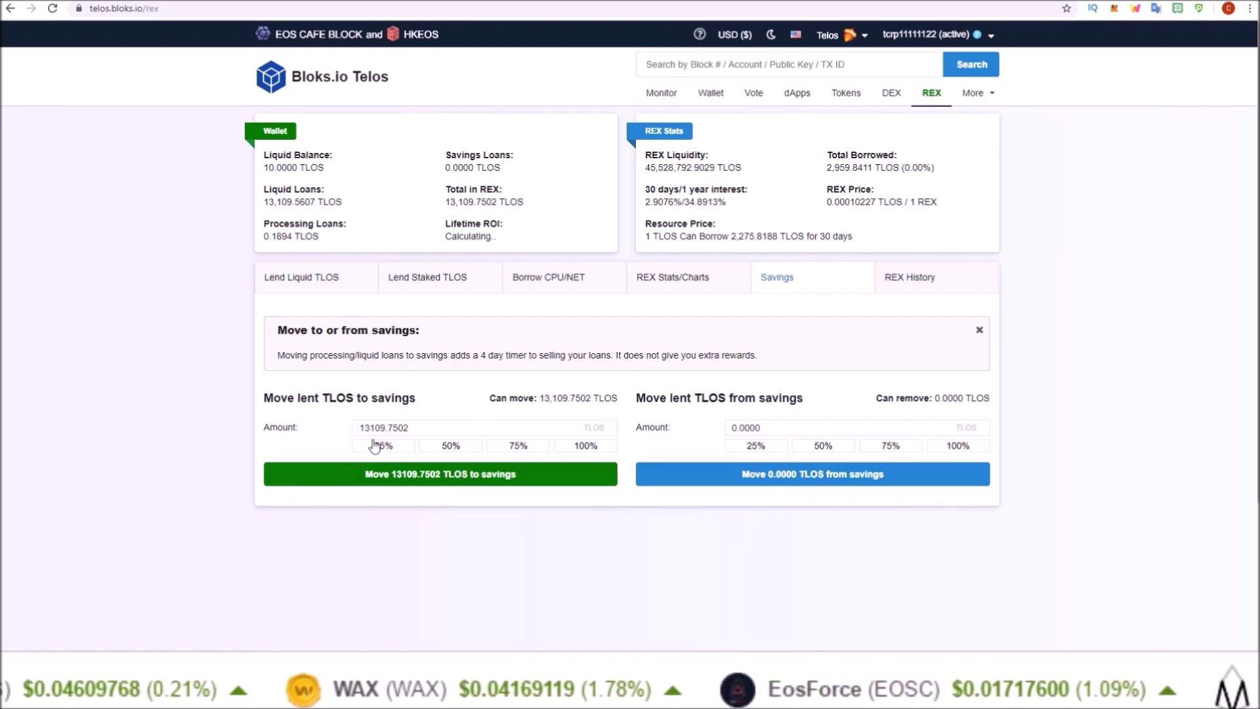
{"action": "left_click", "coordinate": [451, 445]}
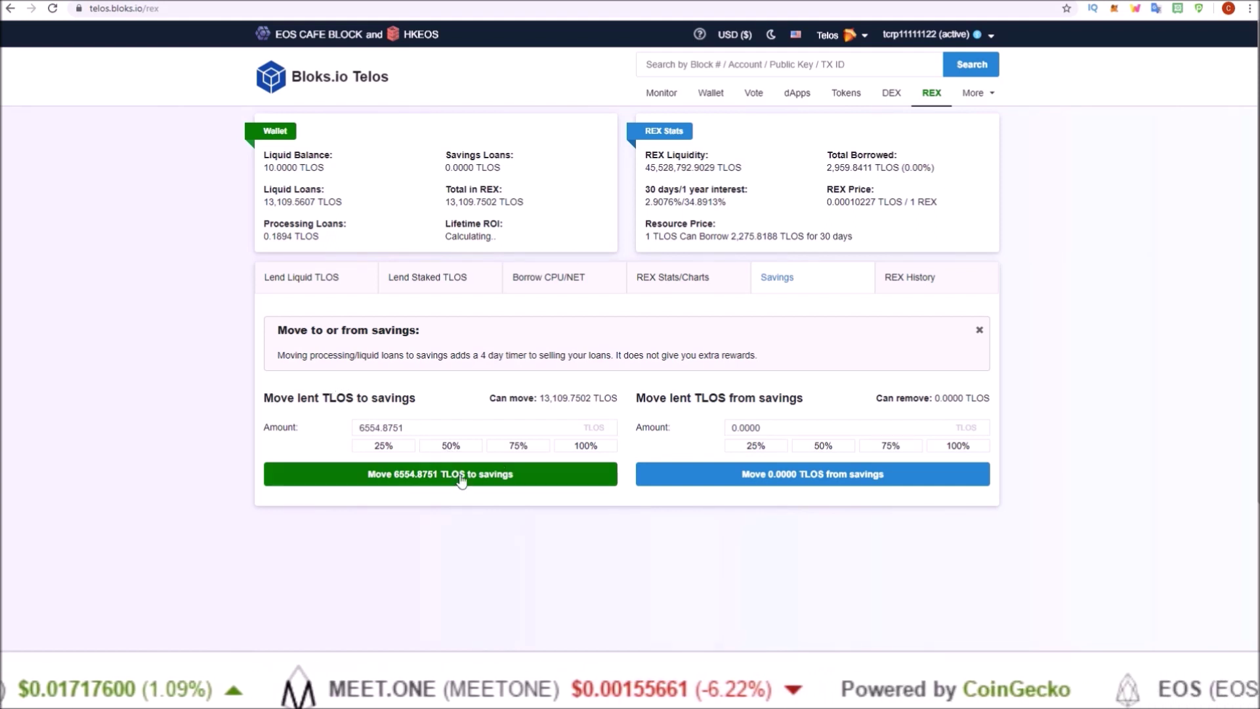
{"action": "left_click", "coordinate": [420, 481]}
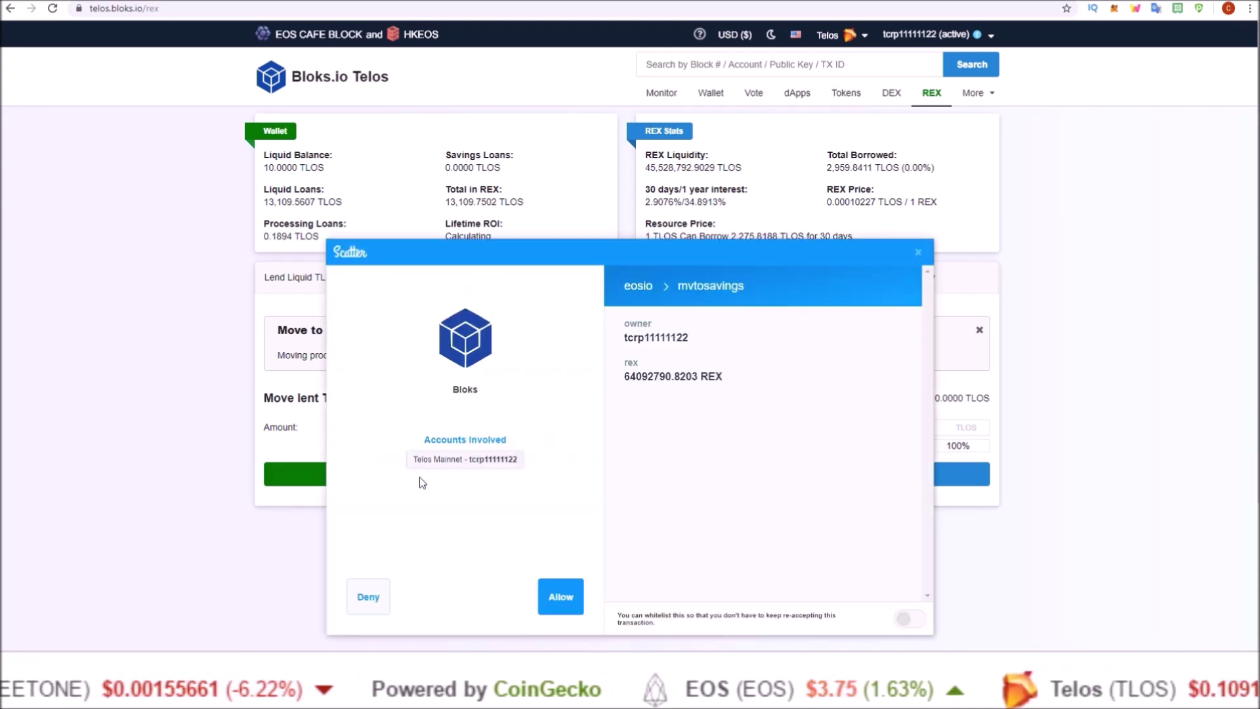
{"action": "left_click", "coordinate": [578, 609]}
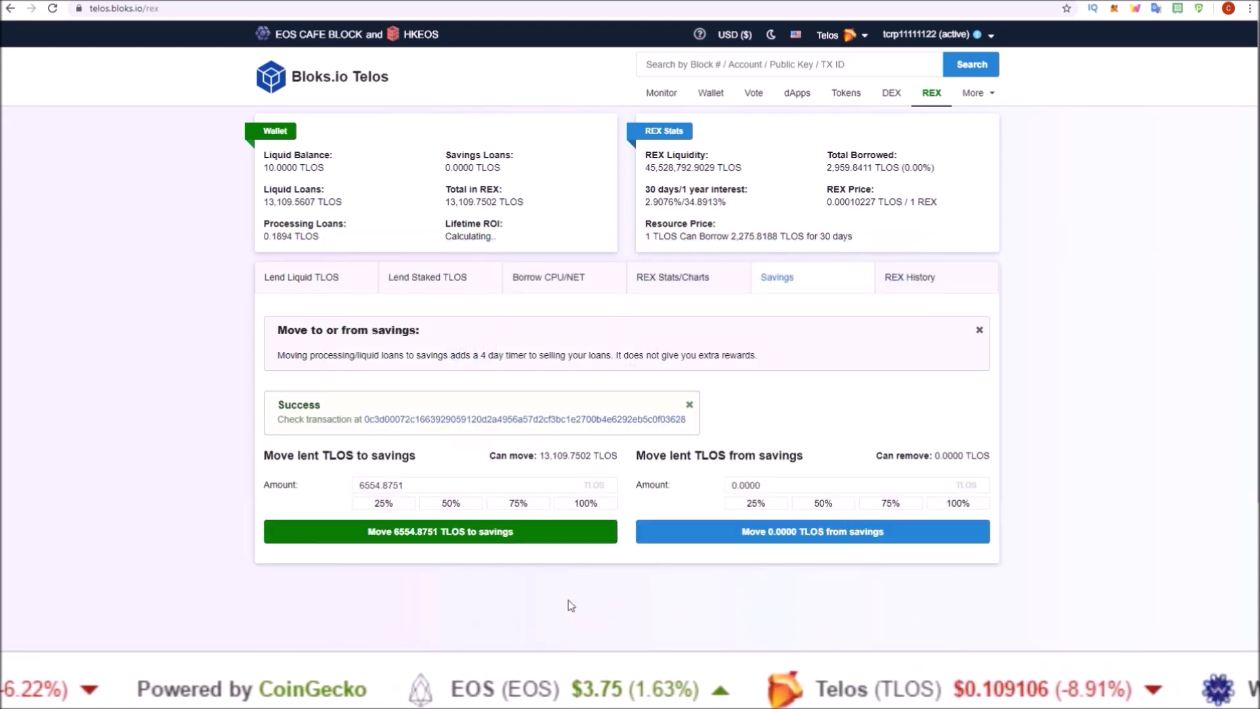
- Highlight the updated REX total, savings loans and liquid loans, then return to the lend forms
{"action": "left_click_drag", "start_coordinate": [446, 201], "coordinate": [523, 201]}
{"action": "left_click_drag", "start_coordinate": [445, 168], "coordinate": [520, 169]}
{"action": "left_click_drag", "start_coordinate": [263, 202], "coordinate": [341, 202]}
{"action": "left_click", "coordinate": [345, 207]}
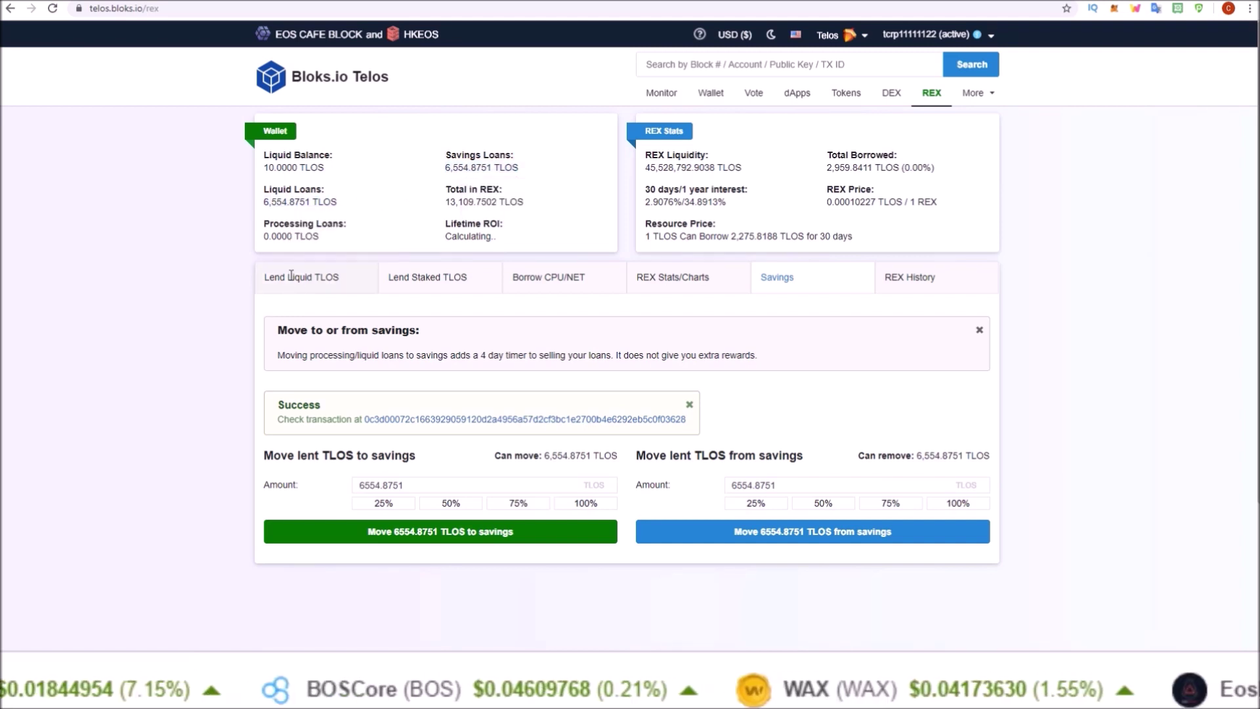
{"action": "left_click", "coordinate": [292, 279]}
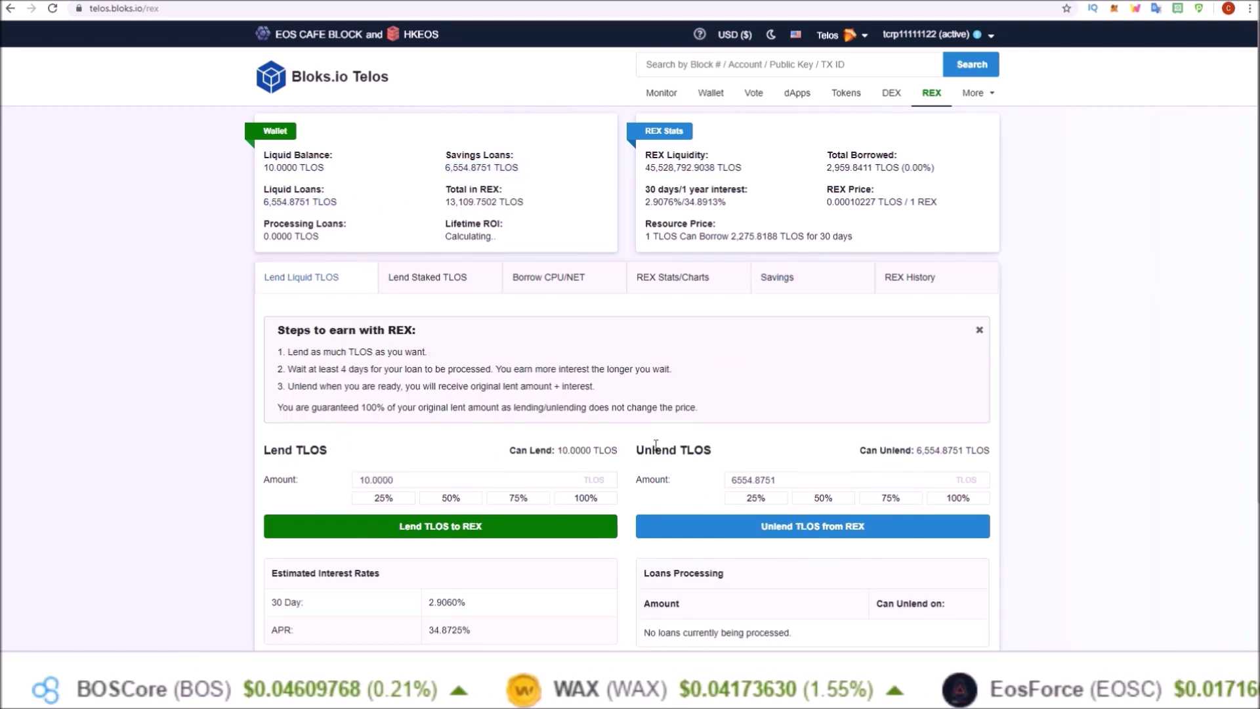
- Set the unlend amount to 100%, the full 6554.8751 TLOS
{"action": "left_click", "coordinate": [889, 500]}
{"action": "left_click", "coordinate": [957, 497]}
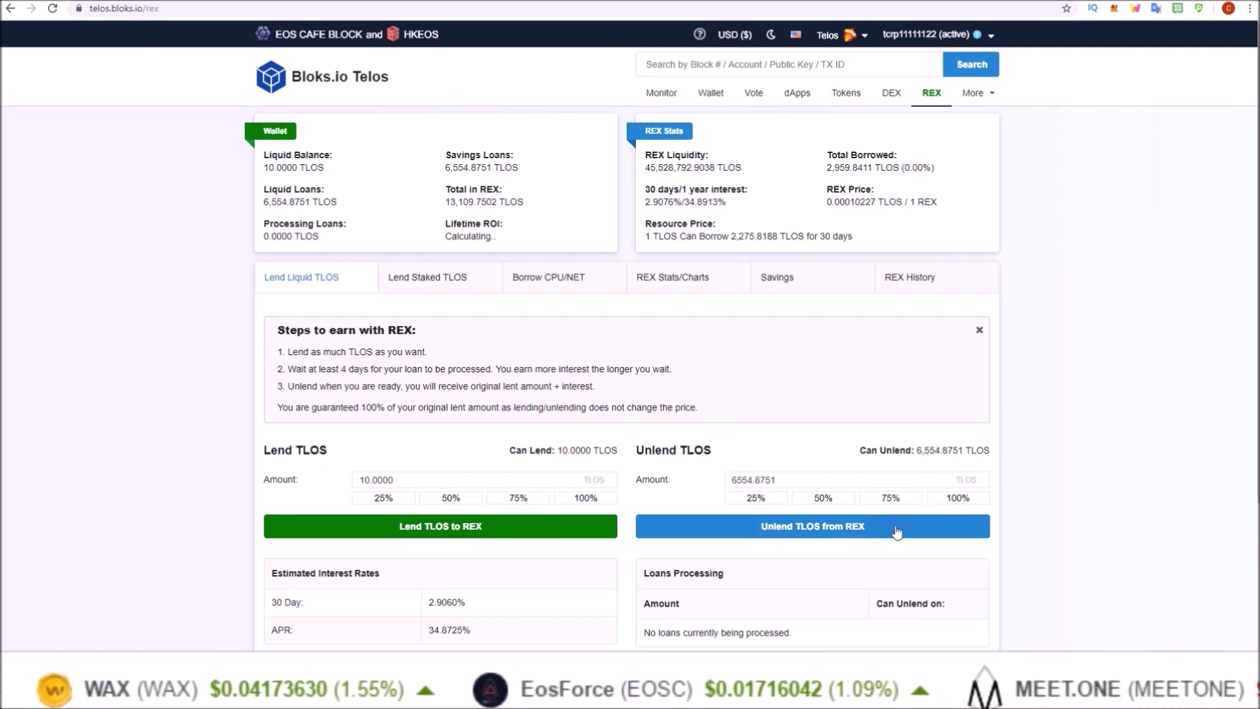
{"action": "left_click_drag", "start_coordinate": [729, 479], "coordinate": [776, 479]}
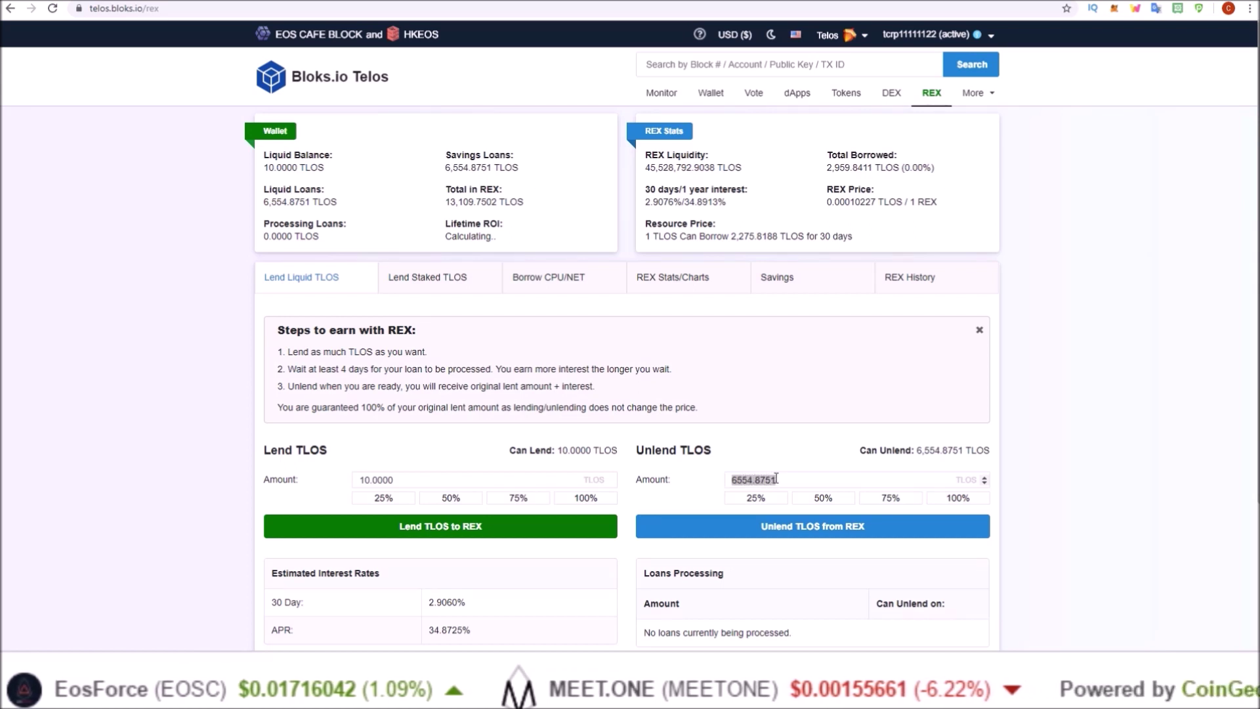
- Point out the Liquid Loans and Savings Loans values, then bring up the savings panel
{"action": "left_click_drag", "start_coordinate": [263, 202], "coordinate": [338, 203]}
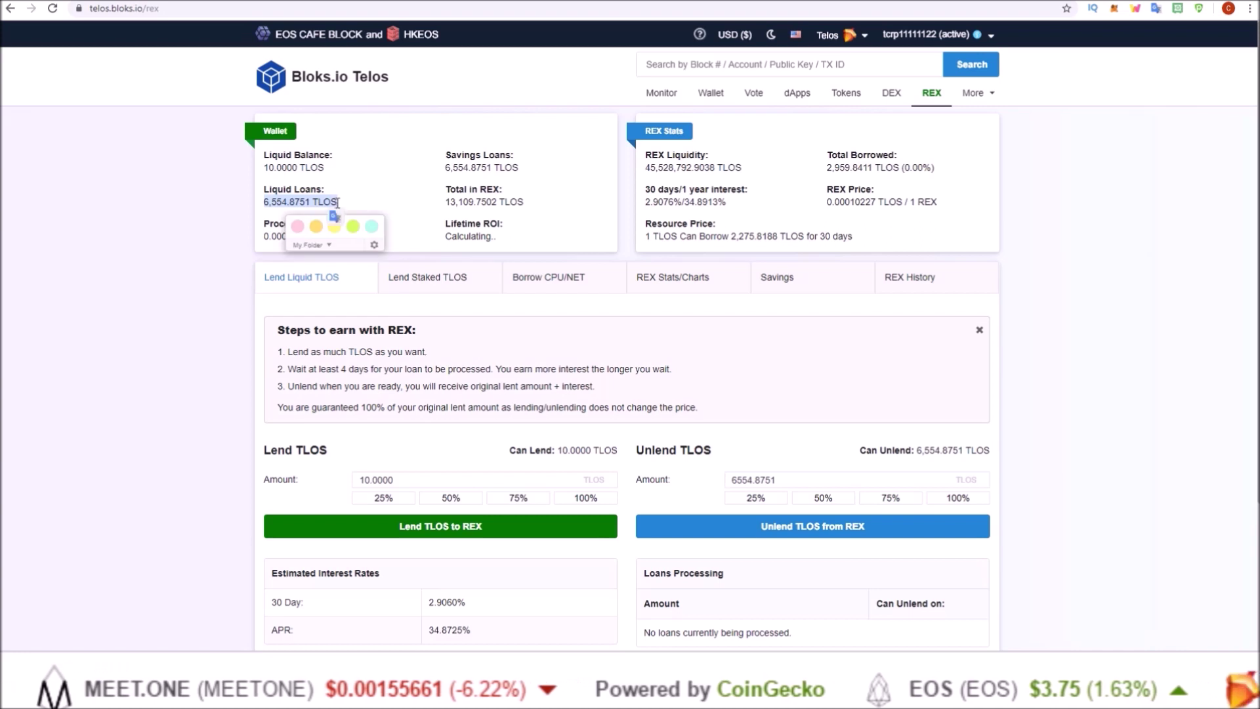
{"action": "left_click_drag", "start_coordinate": [446, 172], "coordinate": [519, 168]}
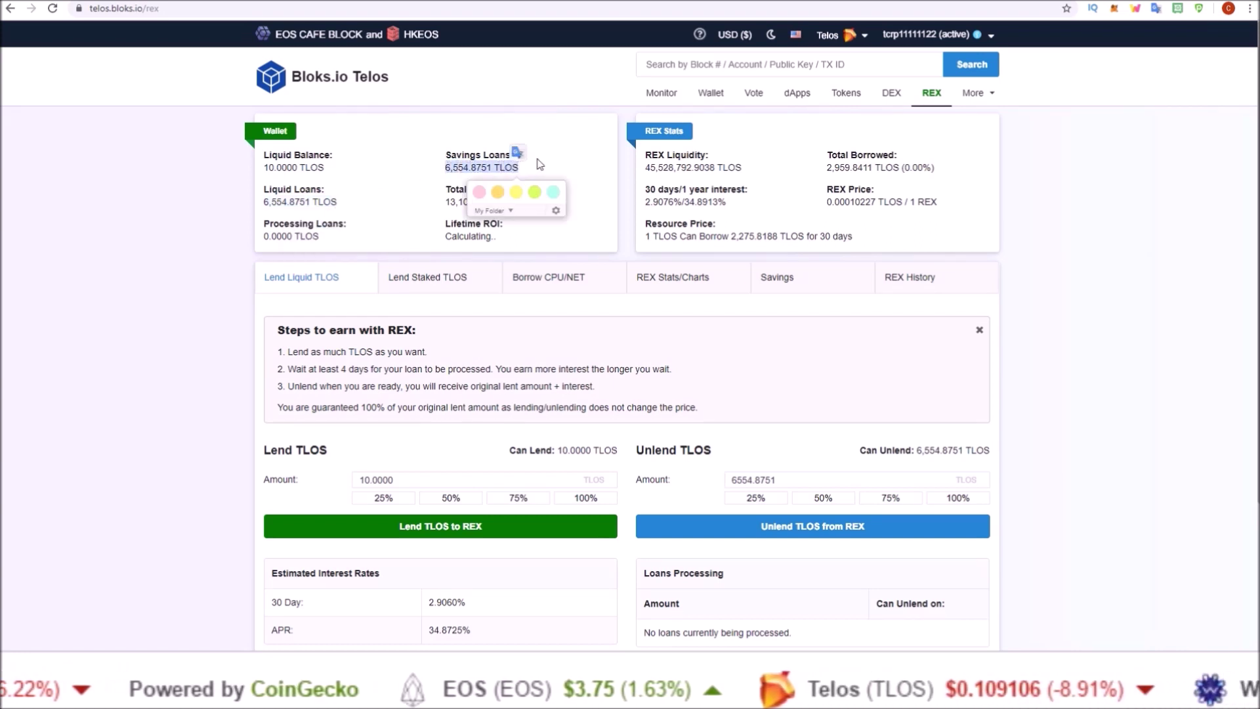
{"action": "left_click", "coordinate": [543, 163]}
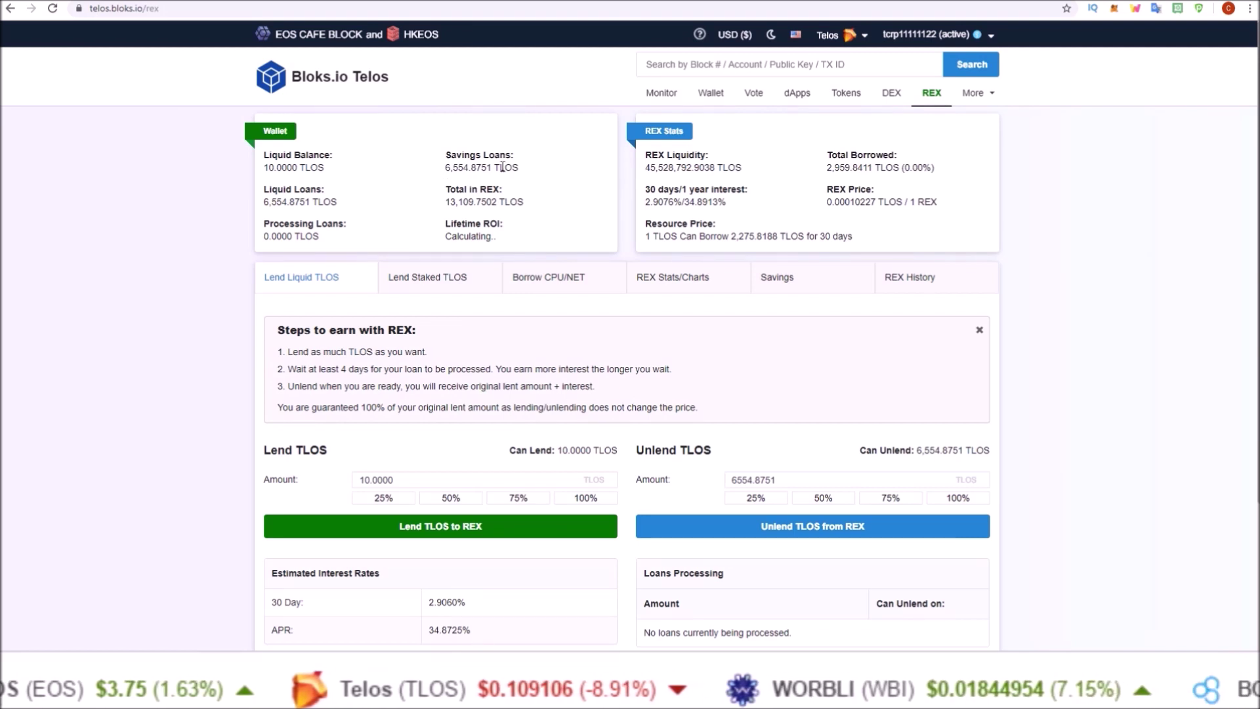
{"action": "left_click", "coordinate": [775, 276]}
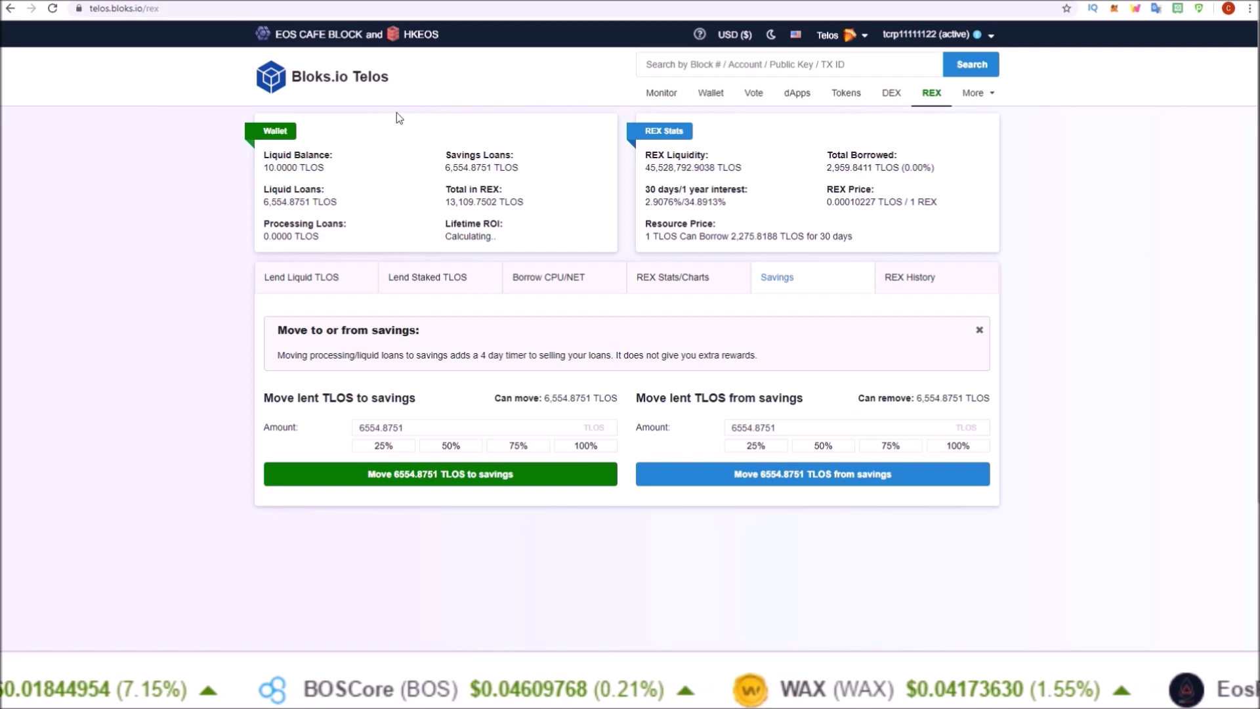
- Move all 6,554.8751 lent TLOS out of savings, approve it, and check the Liquid Loans value
{"action": "left_click_drag", "start_coordinate": [445, 167], "coordinate": [517, 168]}
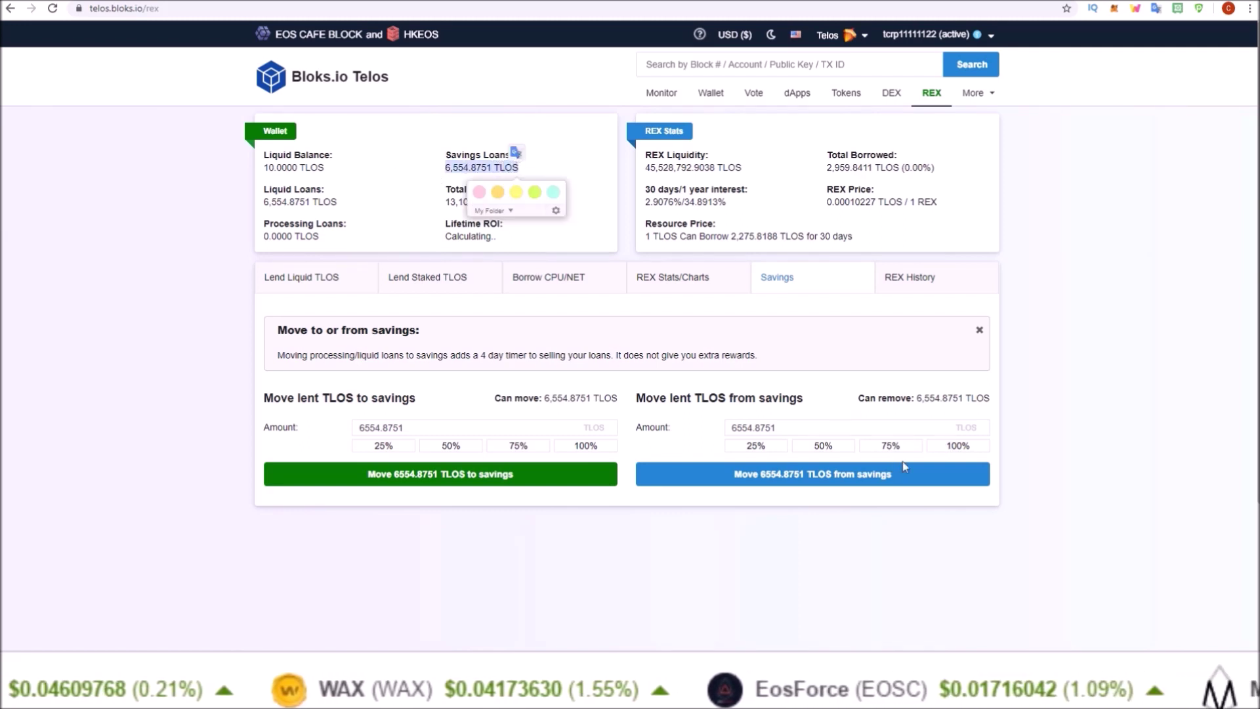
{"action": "left_click", "coordinate": [950, 452]}
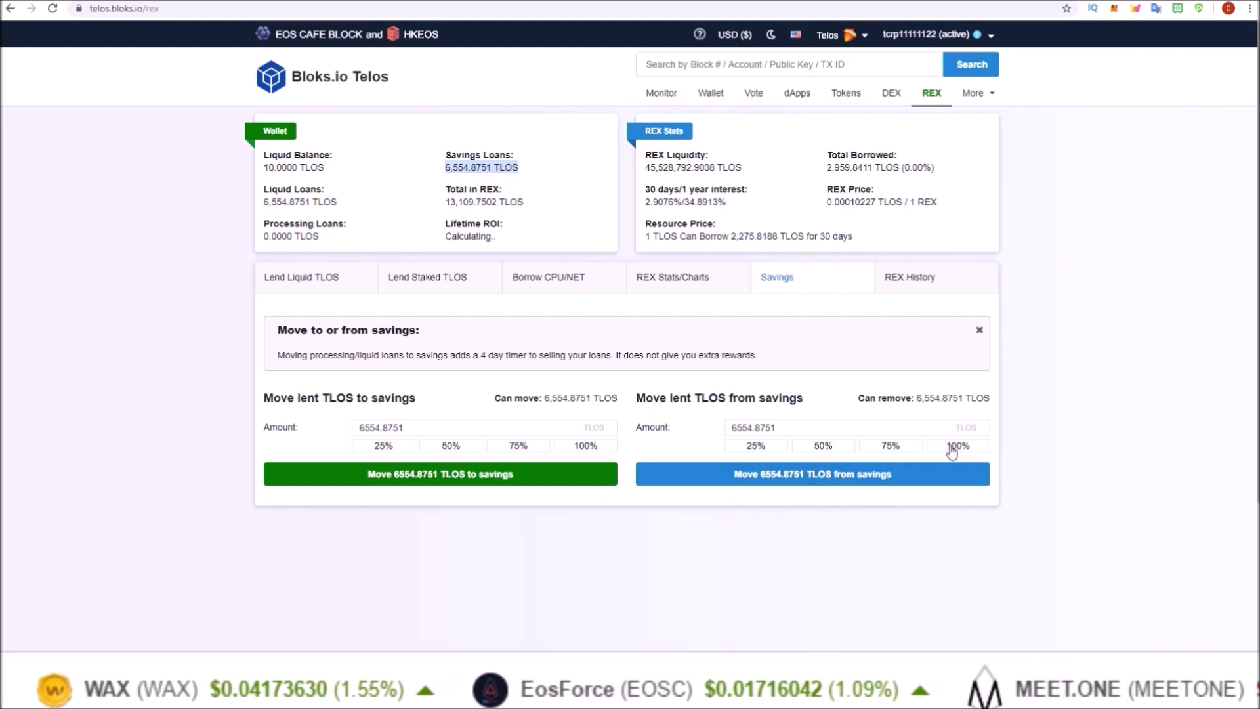
{"action": "left_click", "coordinate": [791, 478]}
{"action": "left_click", "coordinate": [573, 593]}
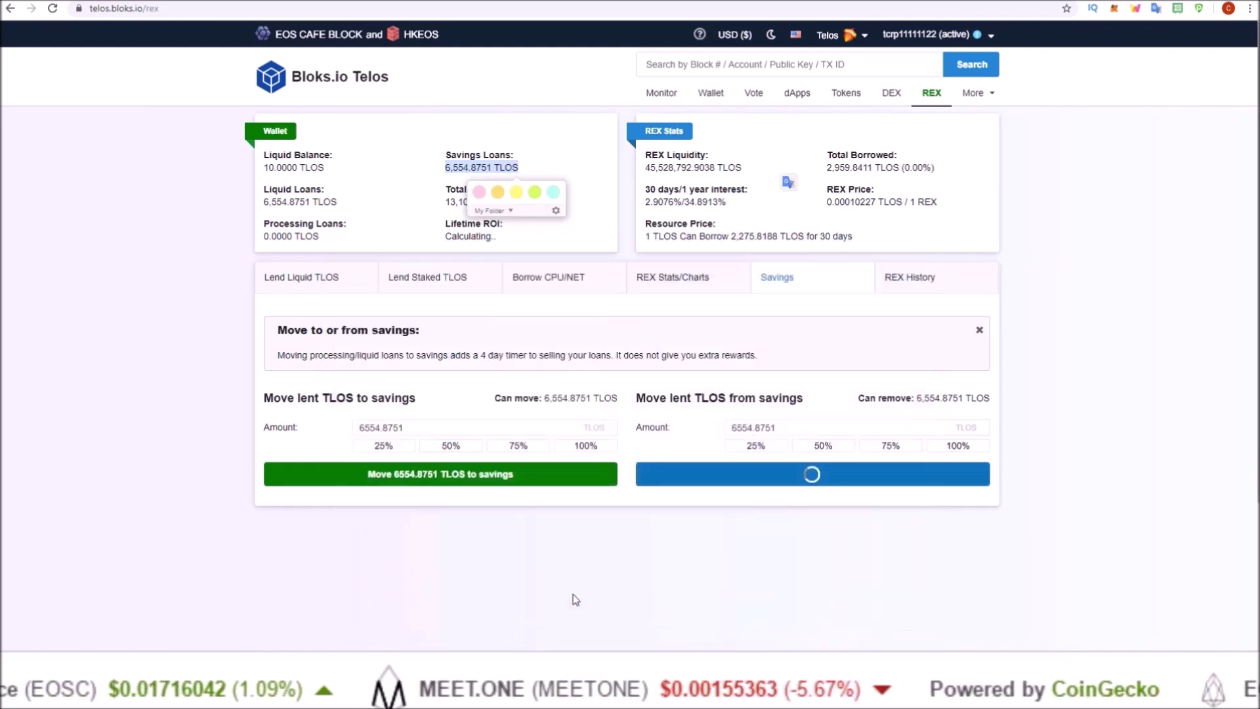
{"action": "left_click", "coordinate": [432, 192]}
{"action": "left_click_drag", "start_coordinate": [263, 199], "coordinate": [335, 199]}
{"action": "left_click", "coordinate": [340, 210]}
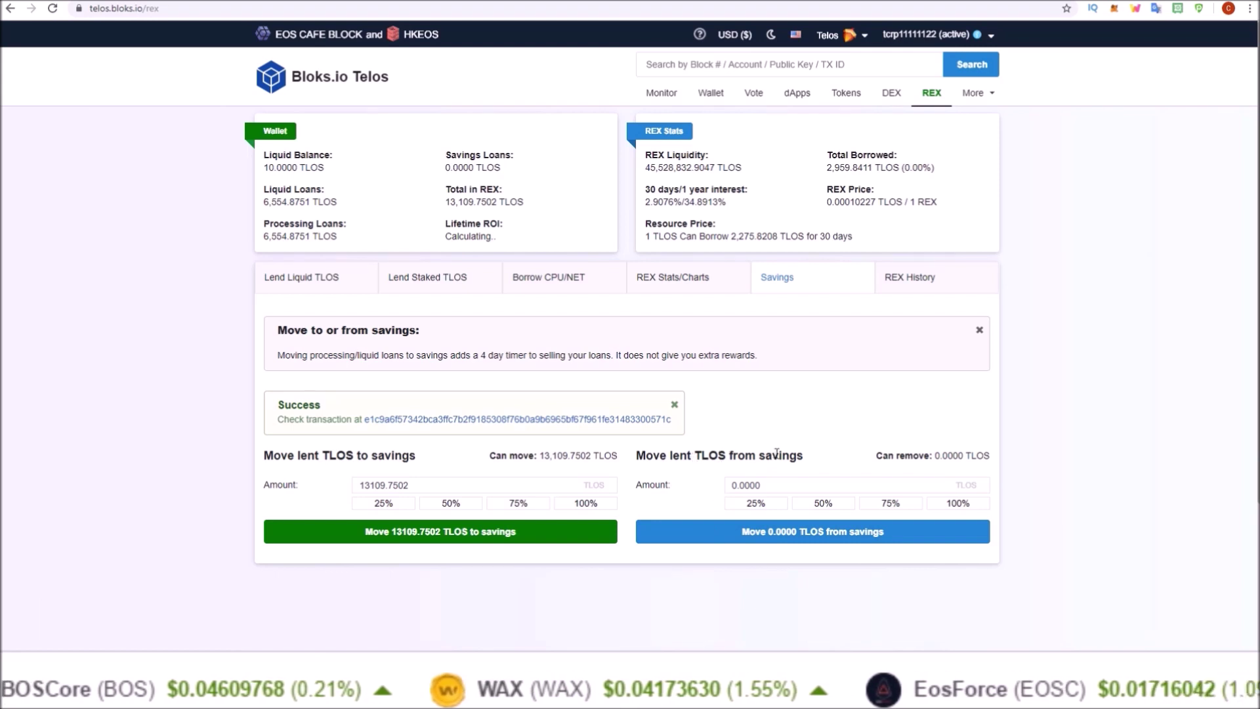
{"action": "left_click_drag", "start_coordinate": [482, 355], "coordinate": [610, 356]}
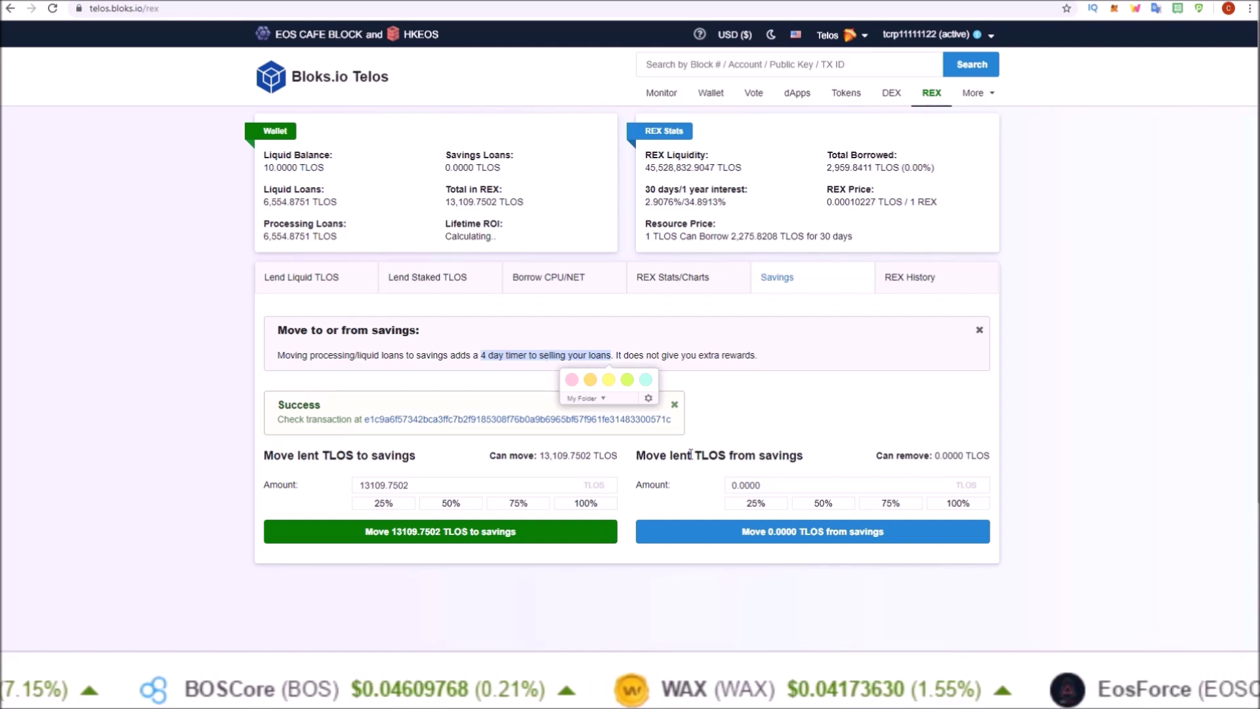
{"action": "left_click_drag", "start_coordinate": [615, 355], "coordinate": [755, 356]}
{"action": "left_click", "coordinate": [785, 347]}
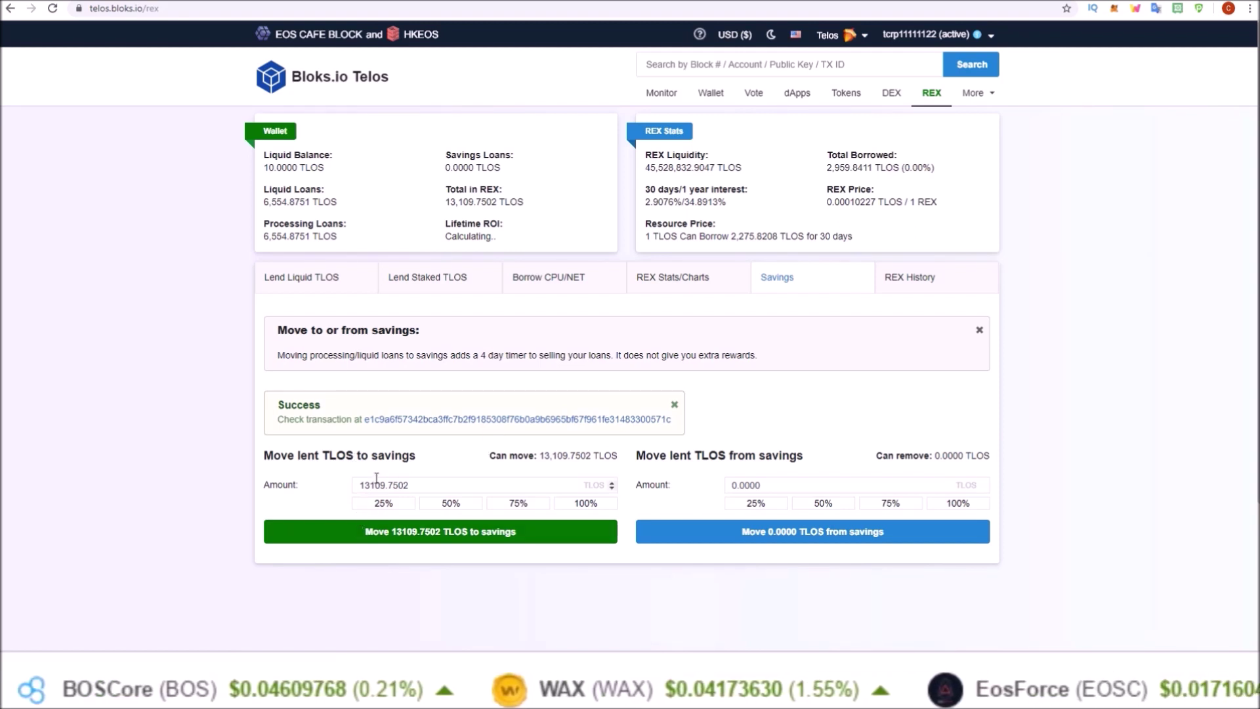
{"action": "left_click_drag", "start_coordinate": [443, 166], "coordinate": [528, 172]}
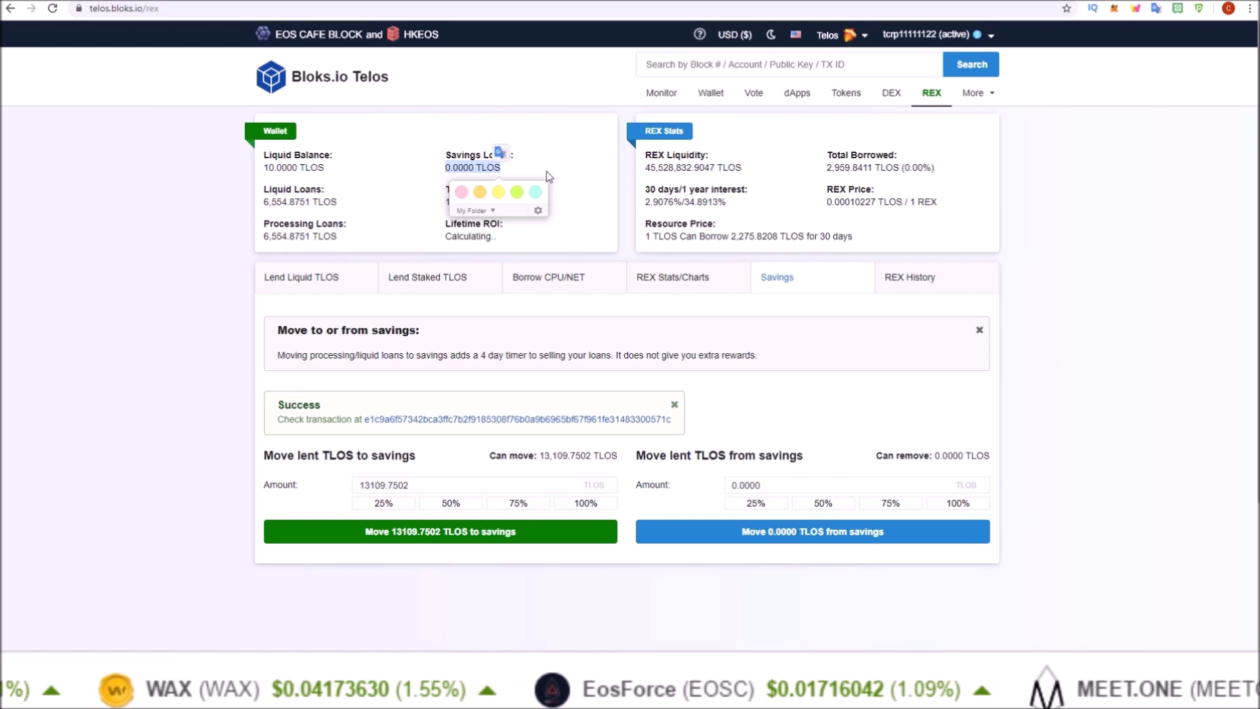
{"action": "left_click", "coordinate": [550, 176]}
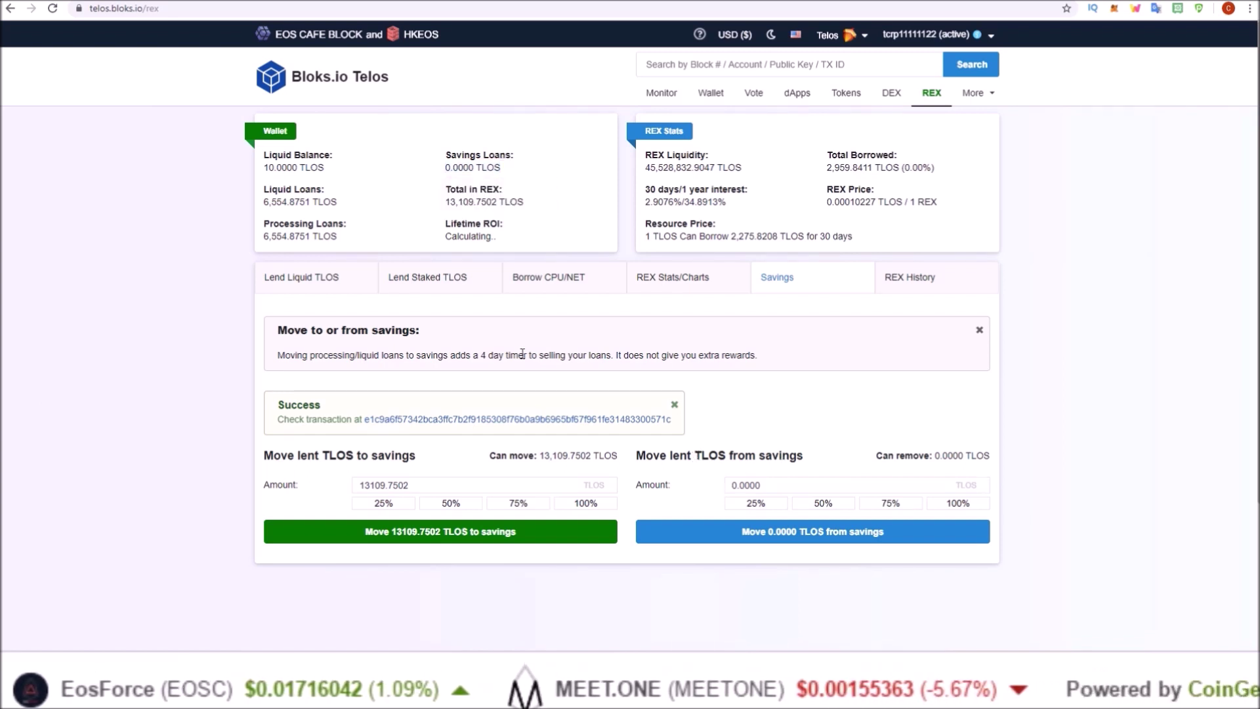
{"action": "left_click_drag", "start_coordinate": [480, 355], "coordinate": [530, 355]}
{"action": "left_click", "coordinate": [283, 312]}
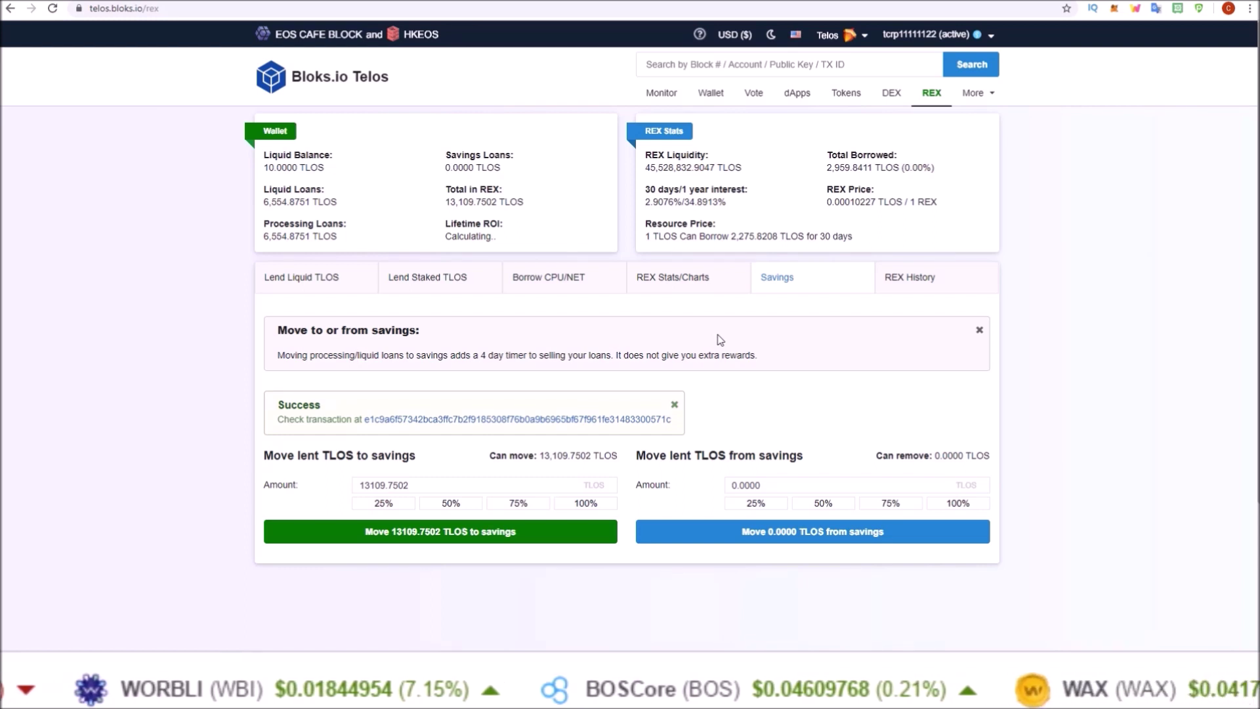
{"action": "left_click_drag", "start_coordinate": [263, 187], "coordinate": [506, 169]}
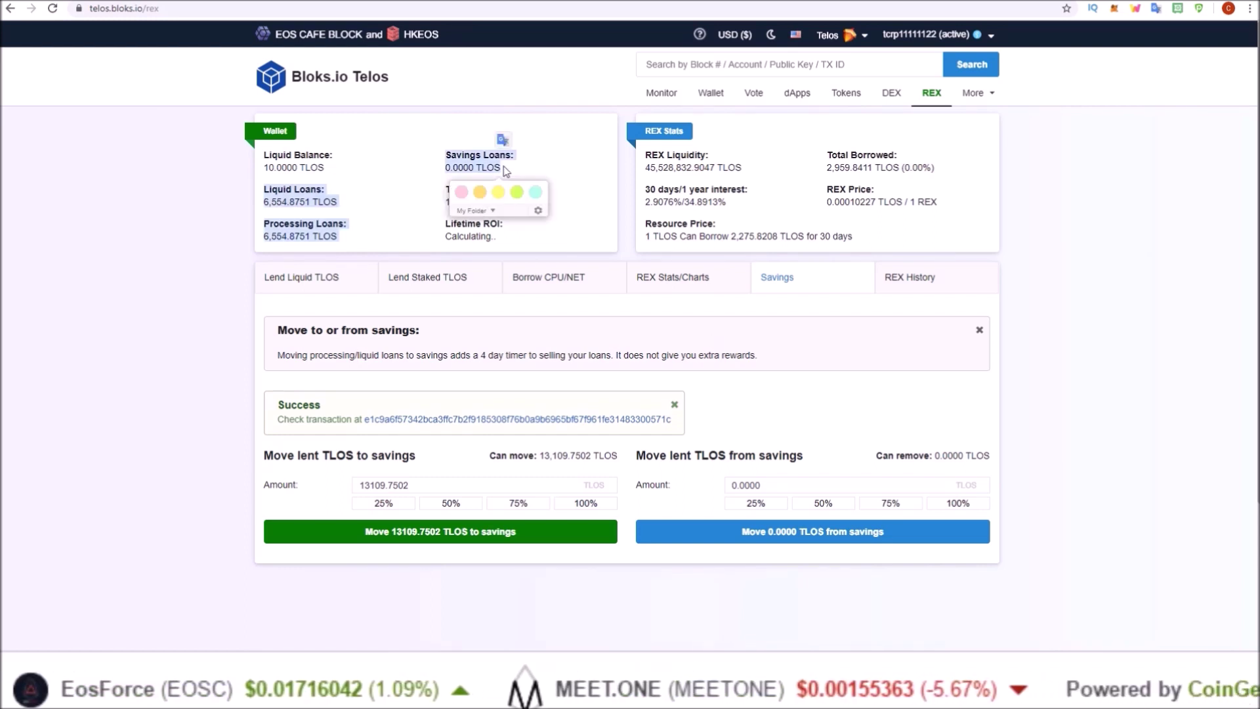
{"action": "left_click", "coordinate": [503, 168]}
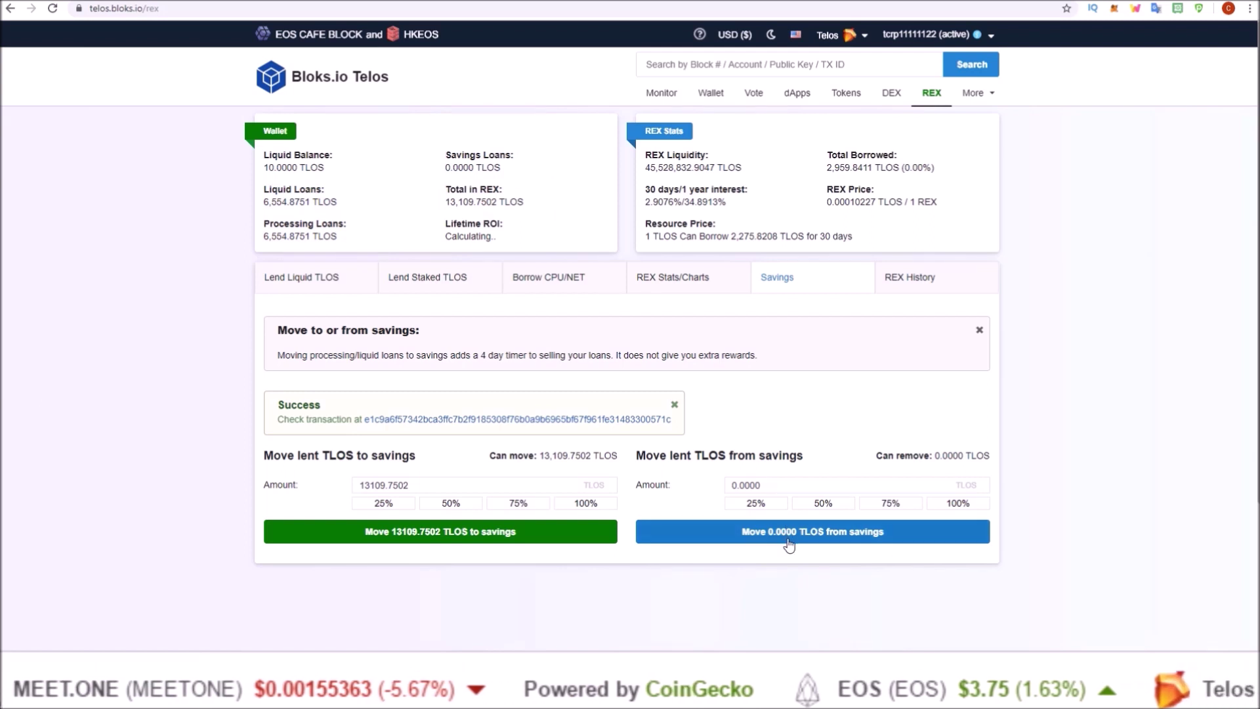